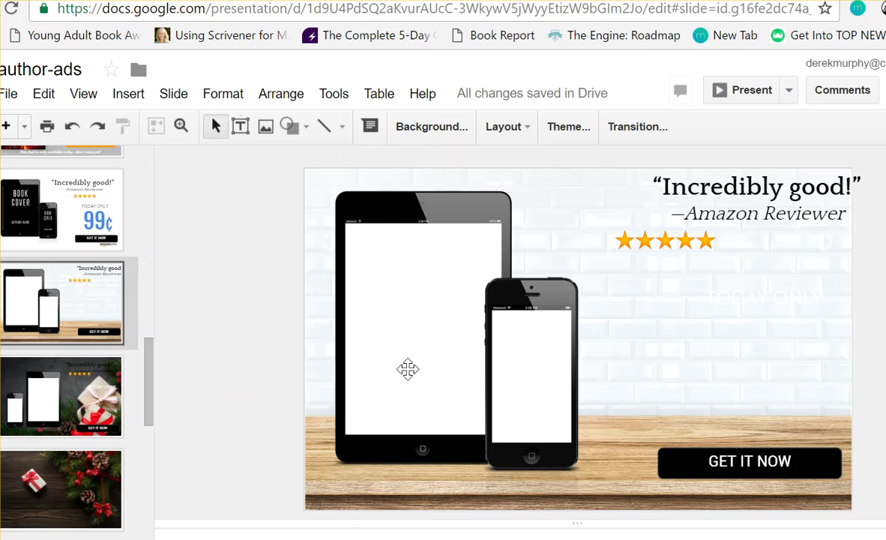
Browse the bokeh and device banner templates in the filmstrip
scroll(26, 379, down, 10)
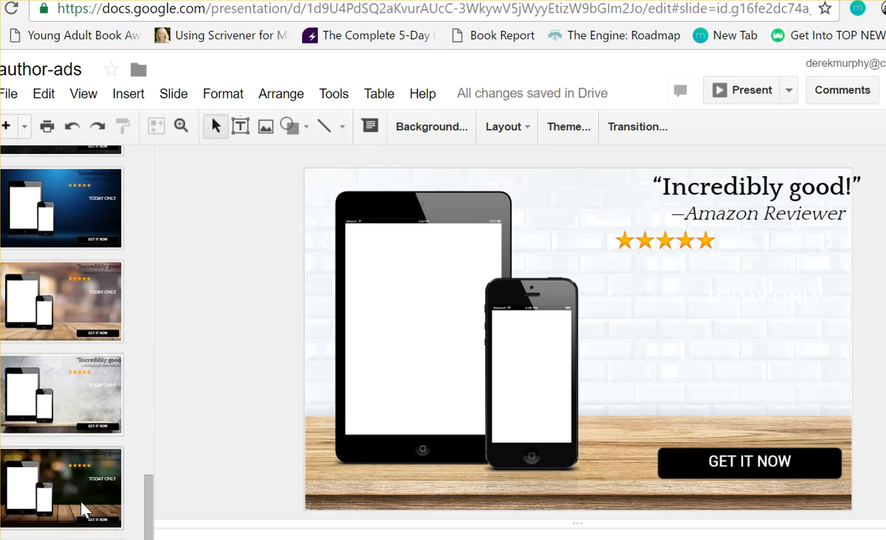
click(63, 513)
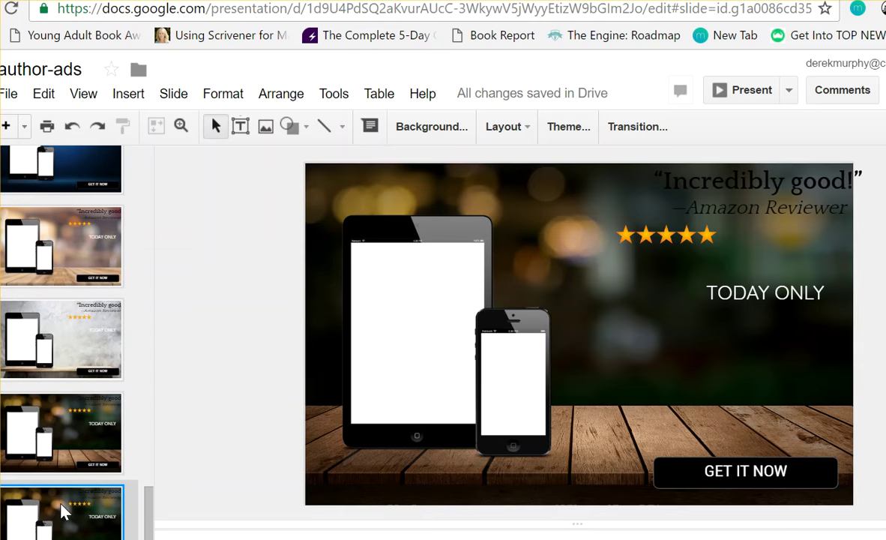
click(77, 454)
click(63, 350)
click(54, 249)
scroll(63, 296, up, 3)
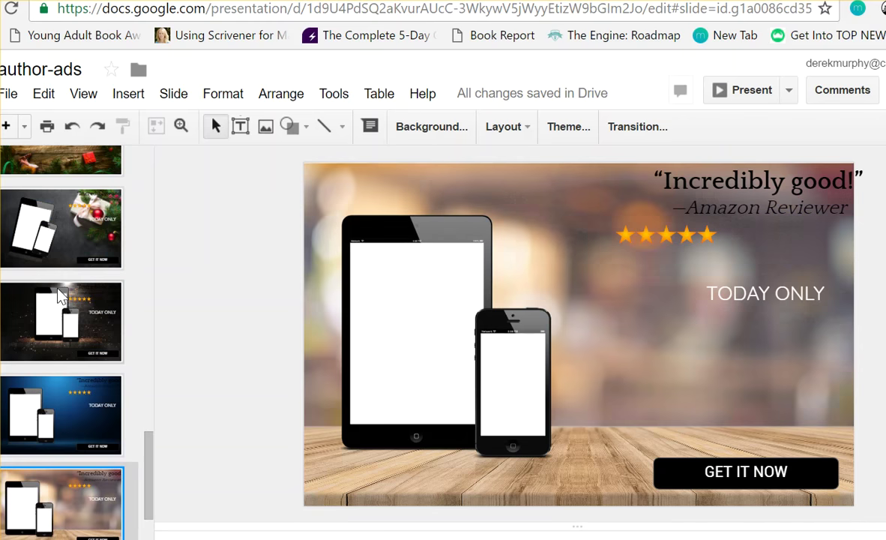
click(61, 297)
scroll(60, 294, up, 5)
click(62, 285)
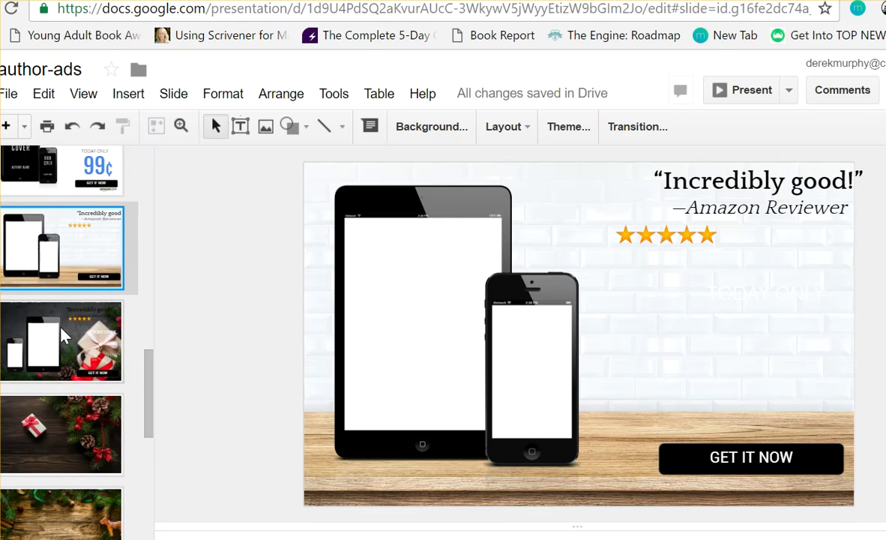
scroll(62, 329, up, 10)
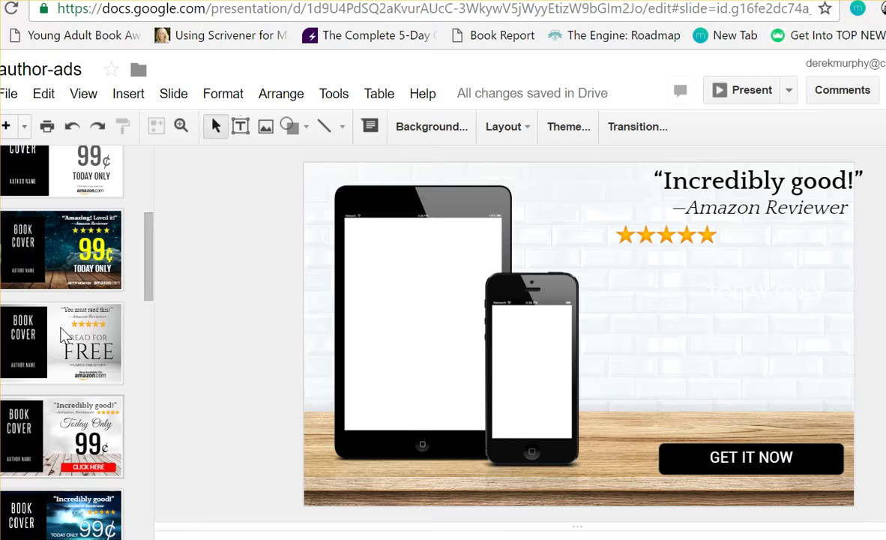
Compare the 99¢, 'You must read this' and 'Amazing! Loved it!' templates, ending on the white Amazing one
click(66, 393)
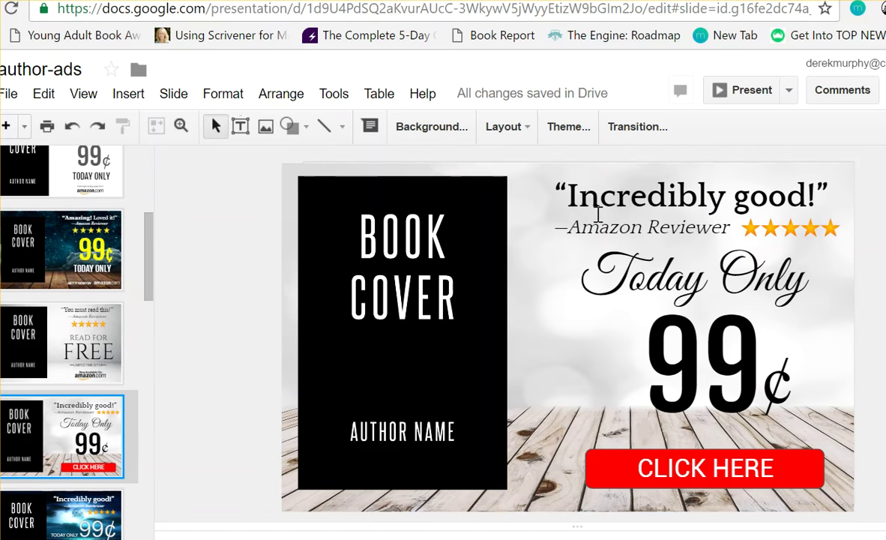
click(59, 253)
click(105, 341)
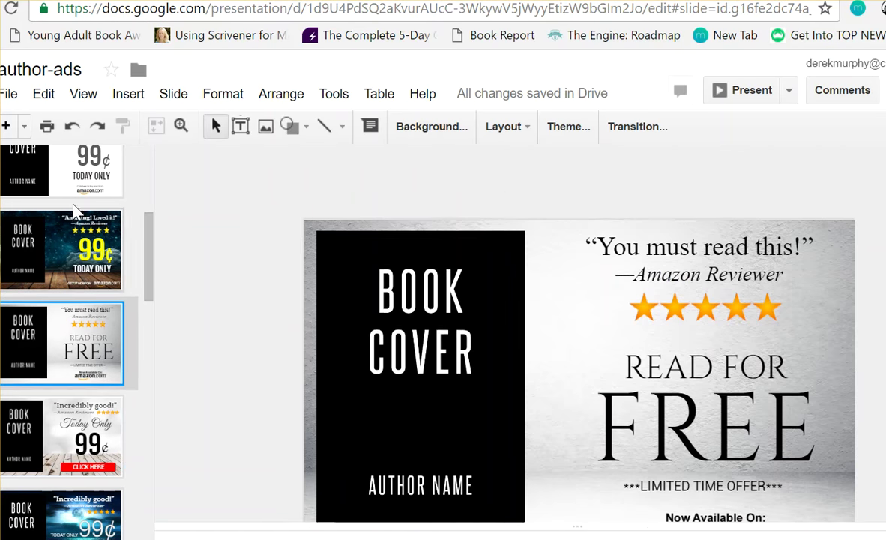
scroll(105, 217, up, 1)
click(116, 225)
Move the book-cover placeholder further left and resize the 99¢ text box
click(435, 314)
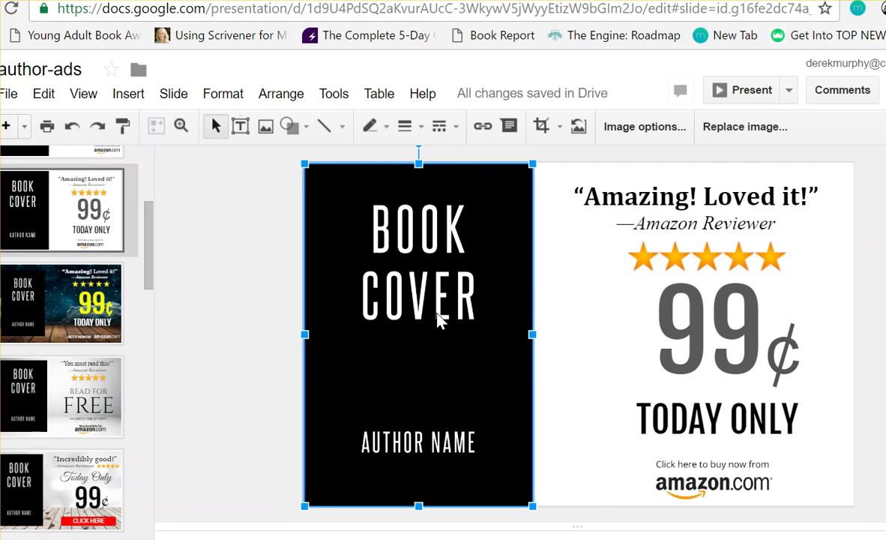
drag(440, 316, 231, 312)
click(701, 327)
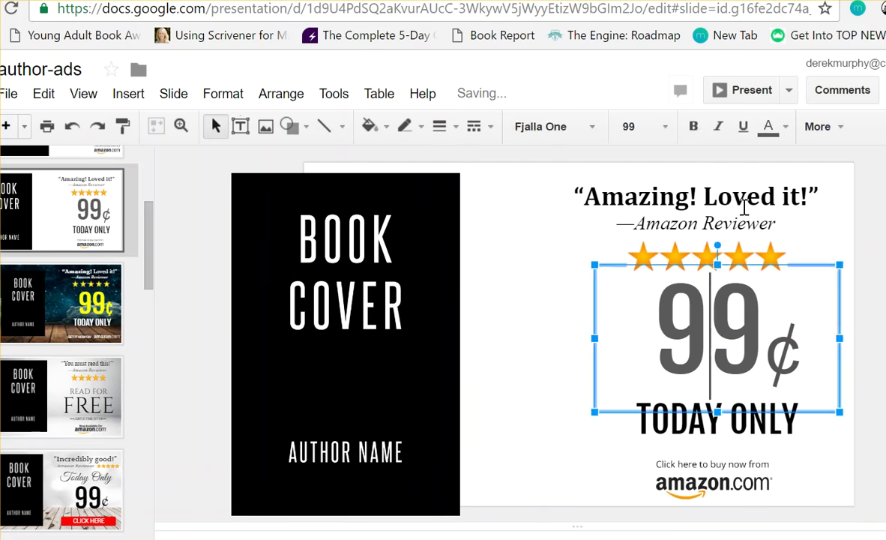
drag(663, 196, 690, 196)
click(705, 329)
drag(672, 420, 672, 424)
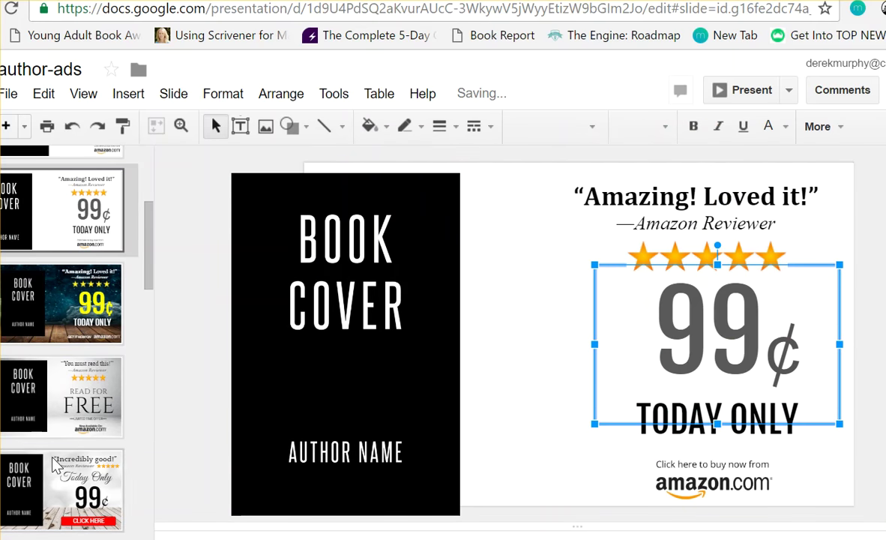
Switch to the white-brick tablet-and-phone banner slide
click(48, 424)
scroll(49, 424, down, 6)
click(63, 428)
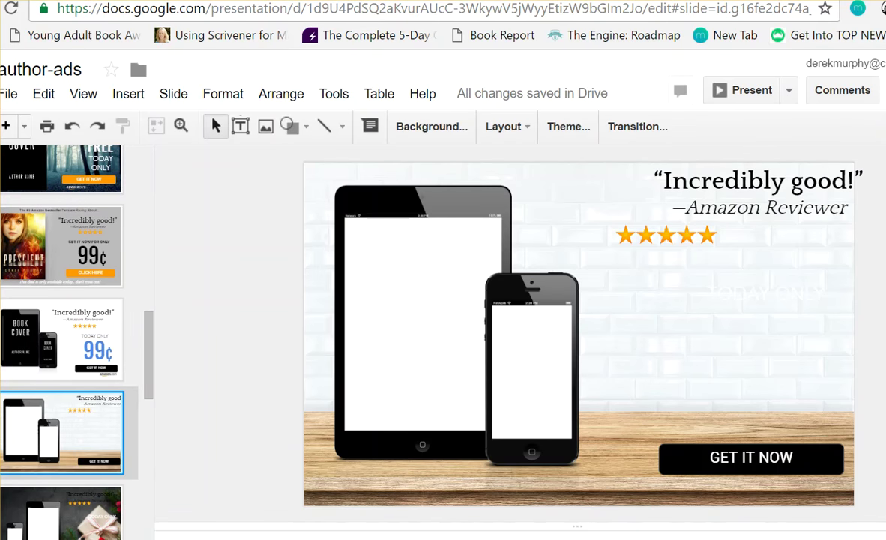
Drop the Scarlet Thread cover onto the slide, fit it to the tablet screen, and send it backward
key(alt+Tab)
drag(223, 178, 409, 320)
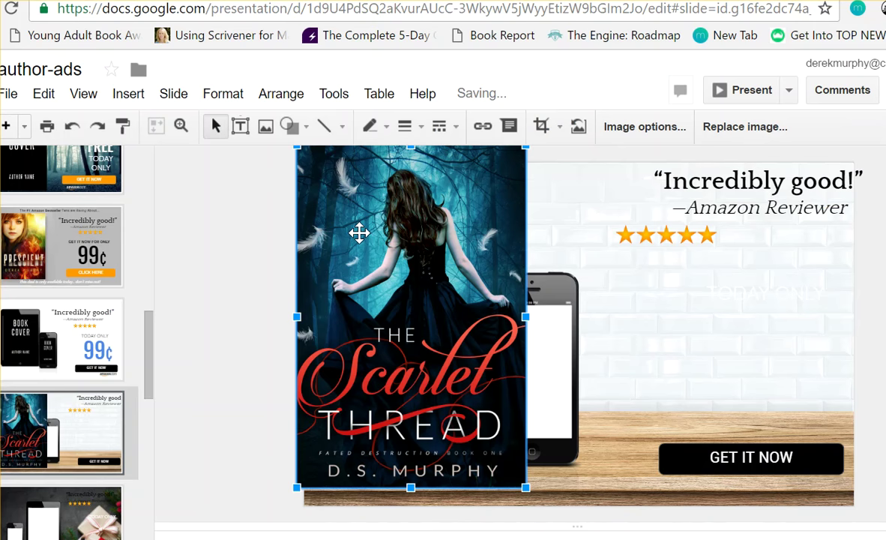
drag(296, 148, 376, 264)
drag(421, 306, 391, 263)
drag(494, 223, 501, 212)
right_click(443, 289)
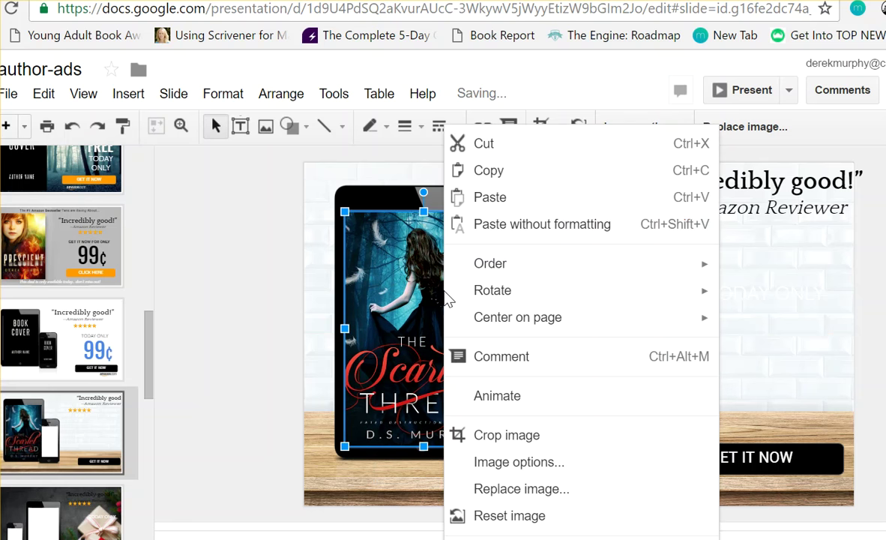
mouse_move(505, 273)
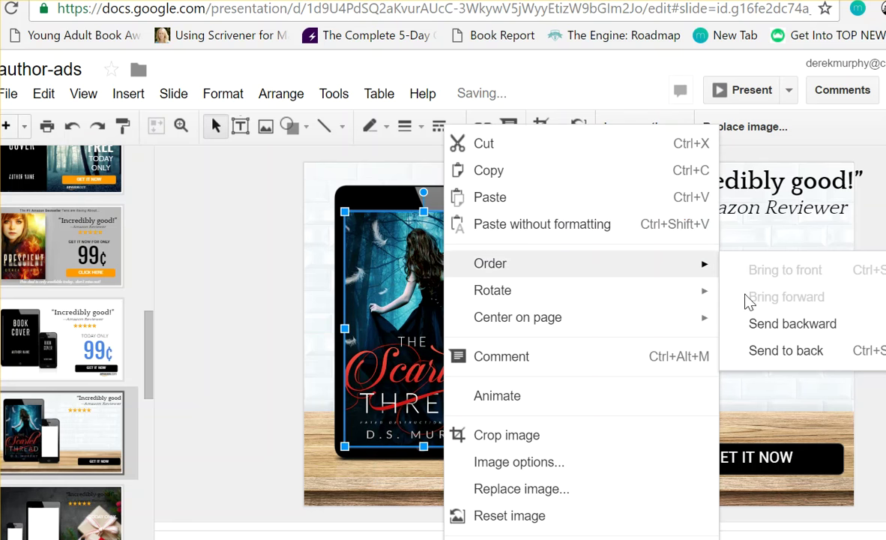
click(785, 327)
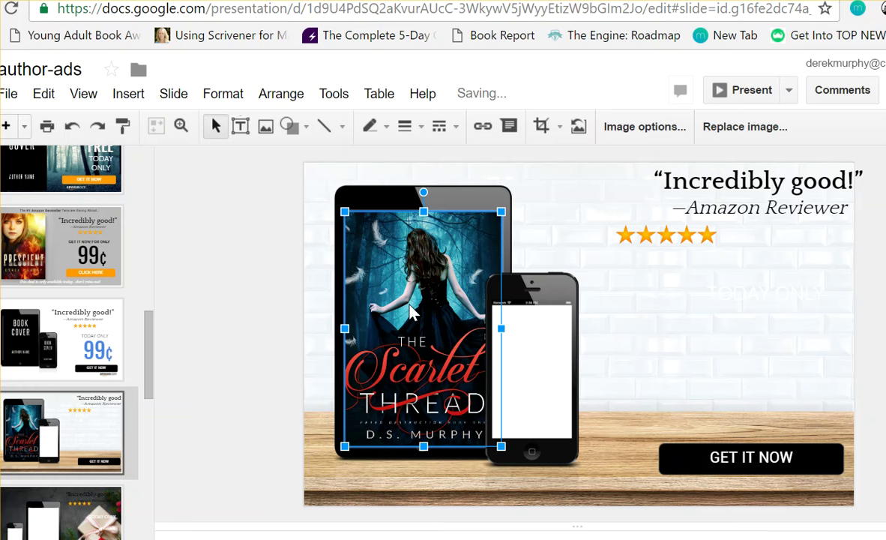
Duplicate the cover and size the copy to fill the phone screen
key(ctrl+d)
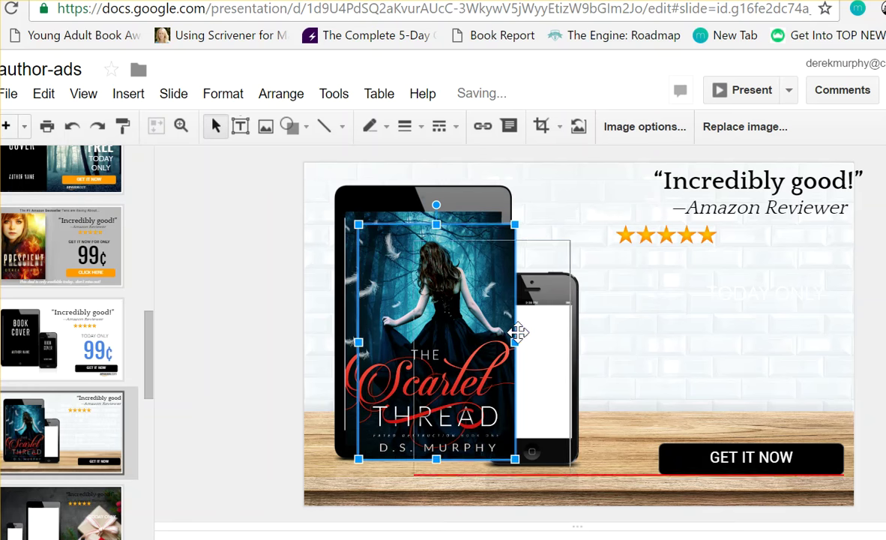
drag(416, 270, 509, 287)
drag(453, 248, 517, 344)
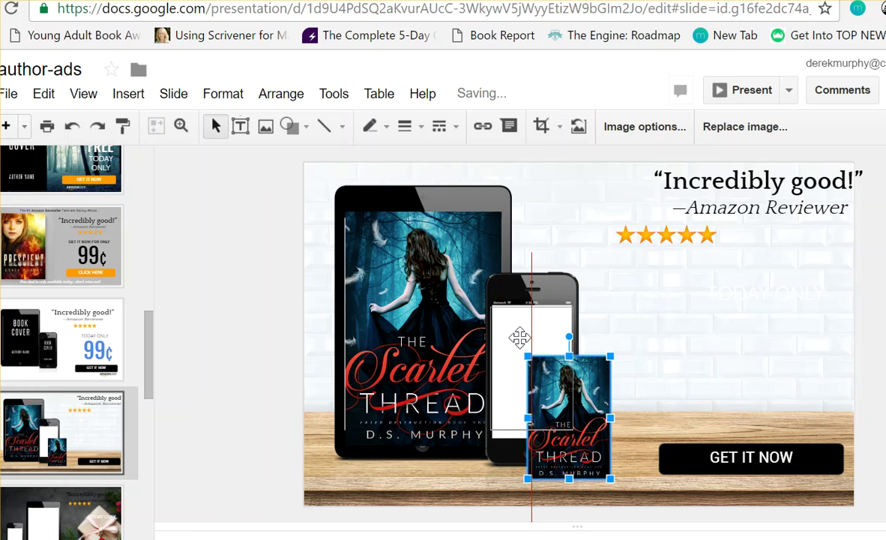
drag(552, 390, 515, 340)
drag(531, 430, 530, 443)
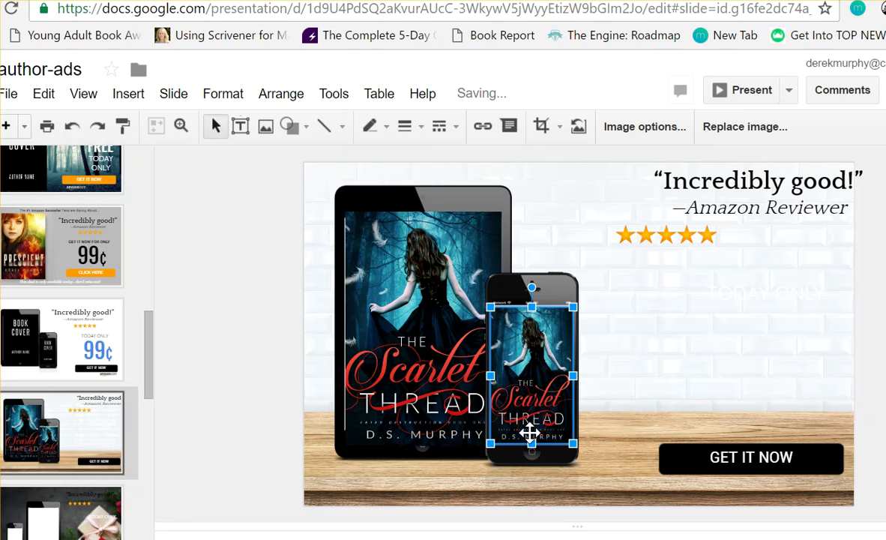
Nudge the tablet cover's left edge so it fits the tablet screen
click(853, 383)
click(524, 360)
click(437, 324)
click(340, 332)
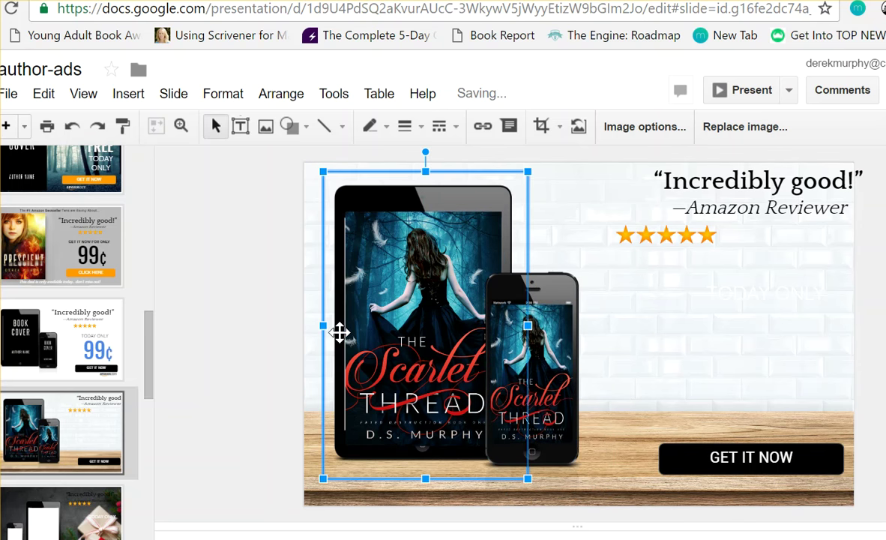
click(372, 339)
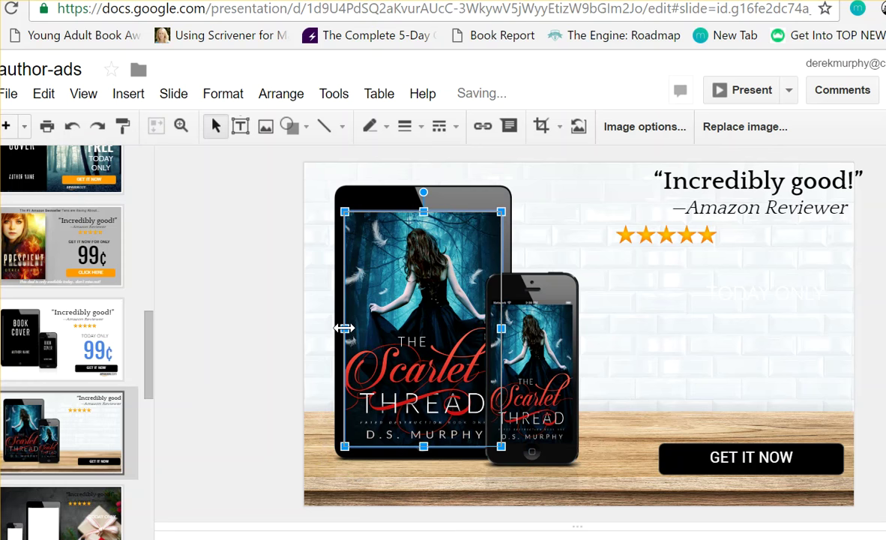
drag(347, 328, 347, 335)
click(248, 288)
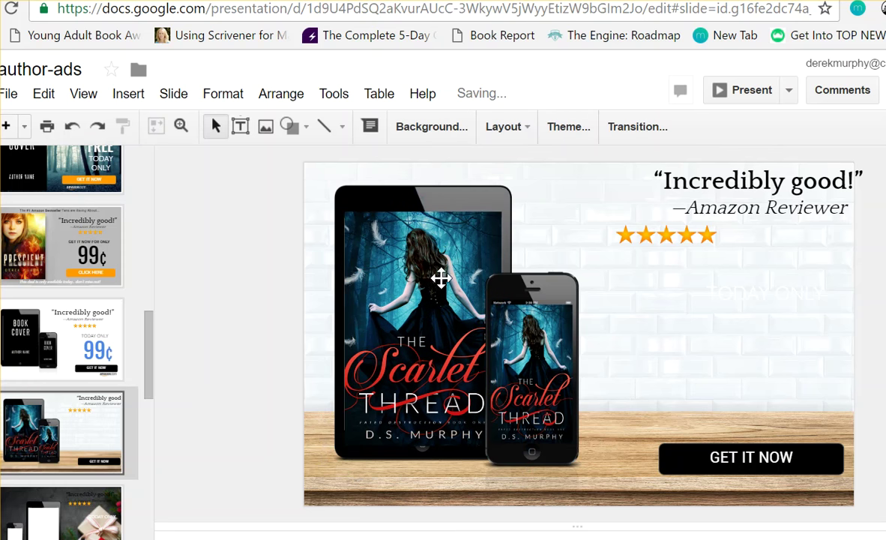
Shrink the quote box and shift it further left on the slide
click(767, 202)
scroll(554, 225, up, 1)
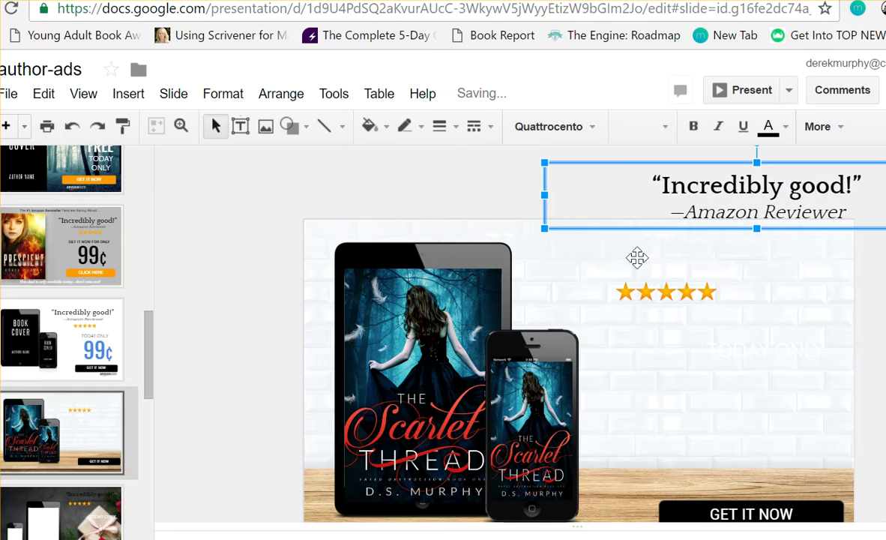
drag(638, 258, 731, 244)
click(809, 242)
drag(809, 241, 527, 231)
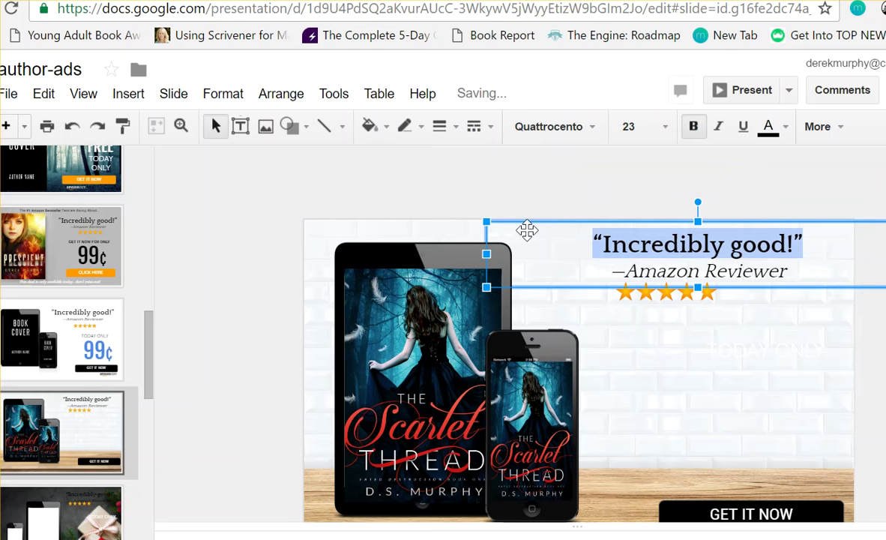
click(596, 129)
scroll(604, 330, down, 5)
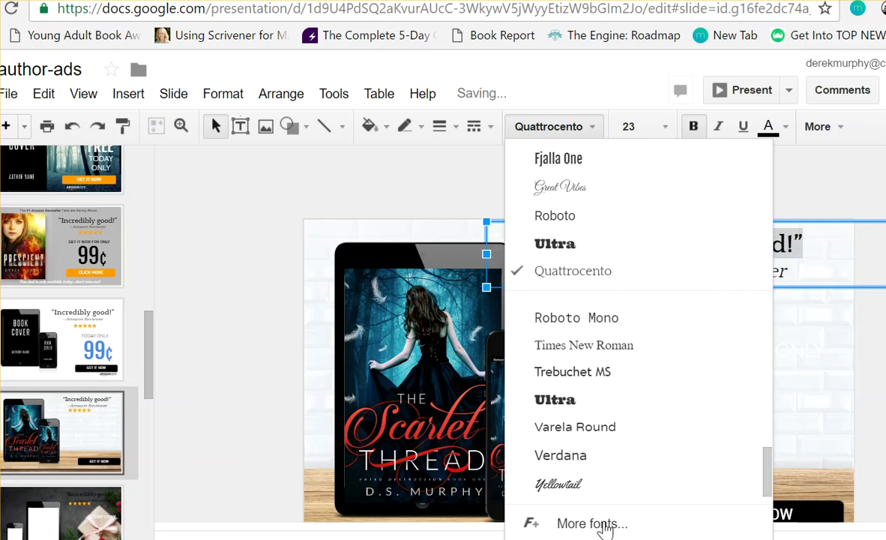
scroll(564, 340, up, 5)
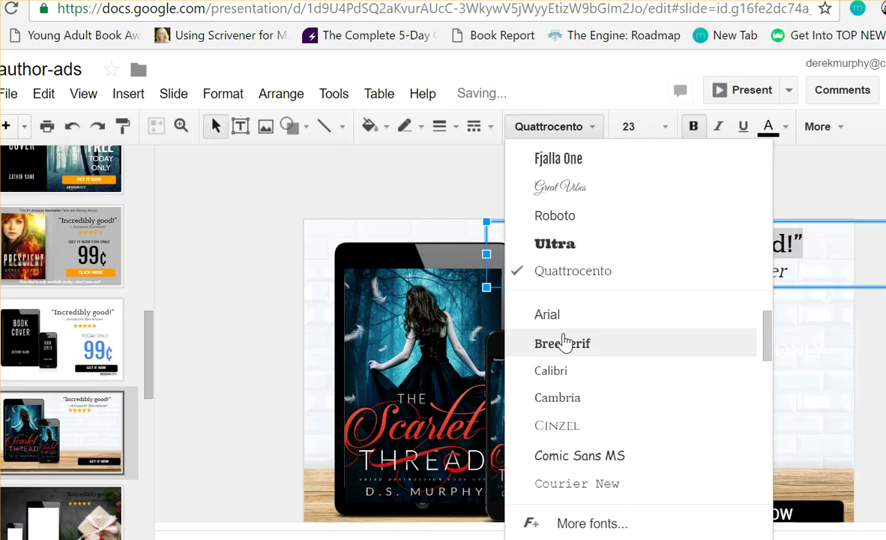
click(793, 239)
Set the 'Incredibly good!' quote to font size 30 and nudge it slightly lower
drag(793, 239, 802, 242)
triple_click(802, 242)
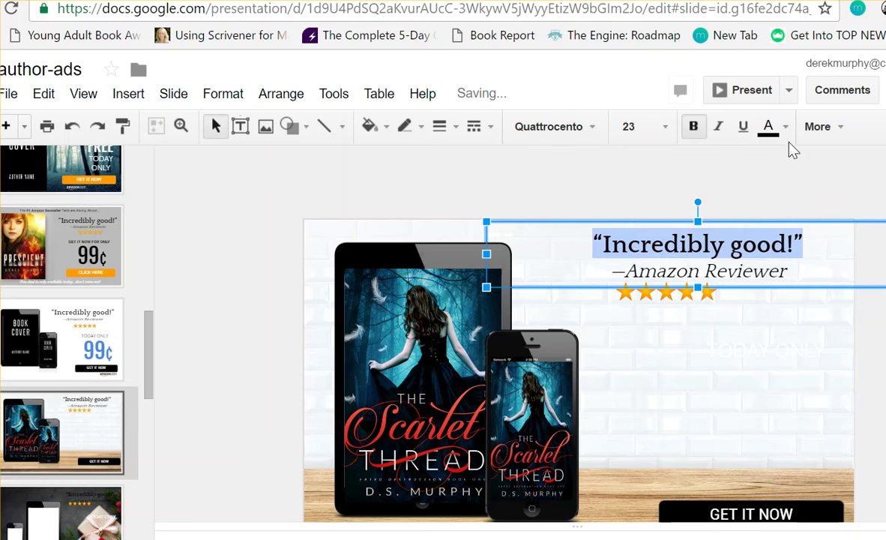
click(787, 126)
click(791, 128)
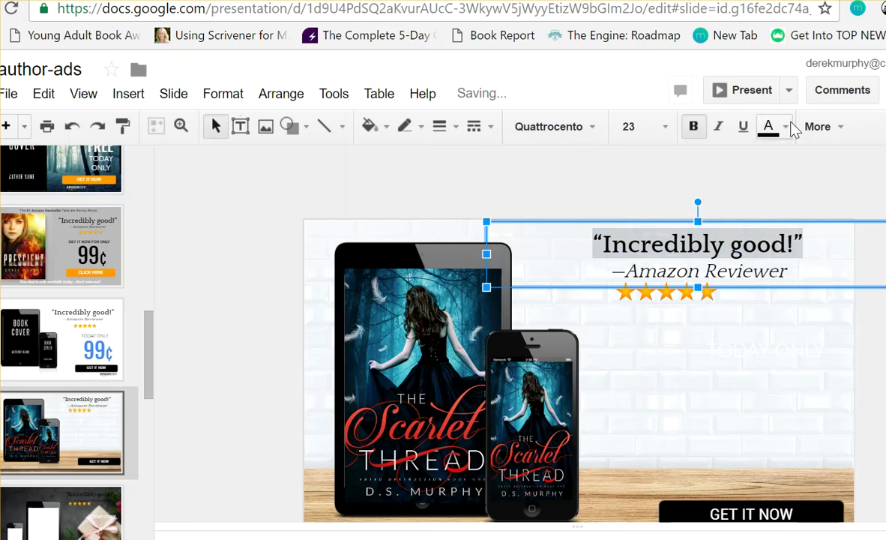
click(664, 128)
click(638, 425)
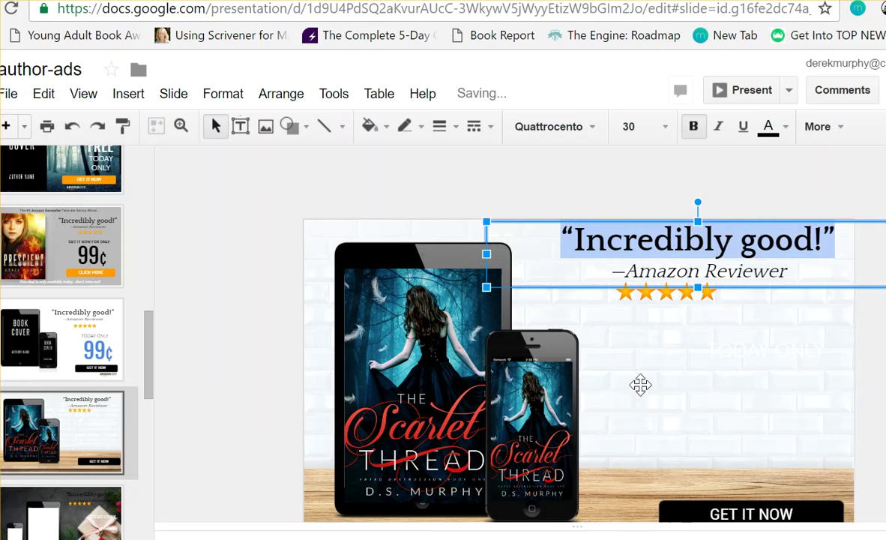
drag(764, 287, 763, 294)
Delete the brick-and-wood background image
click(678, 357)
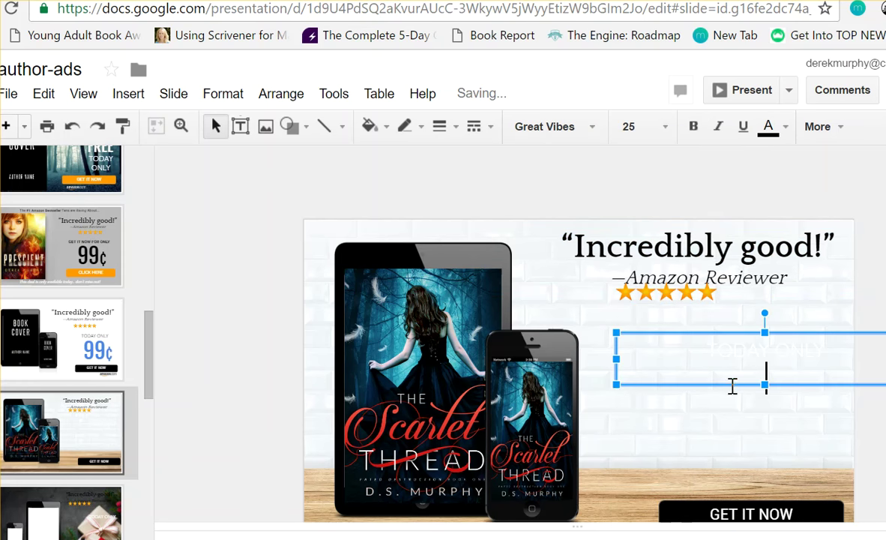
click(613, 417)
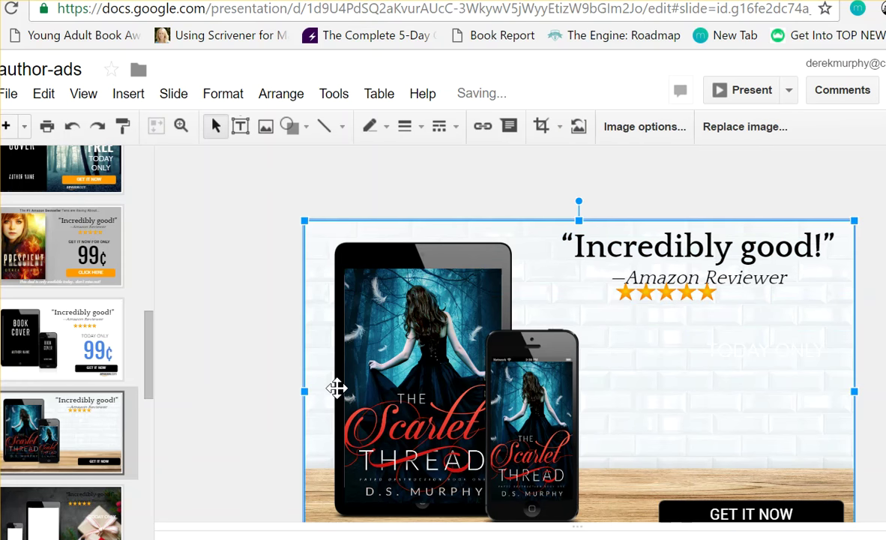
key(Delete)
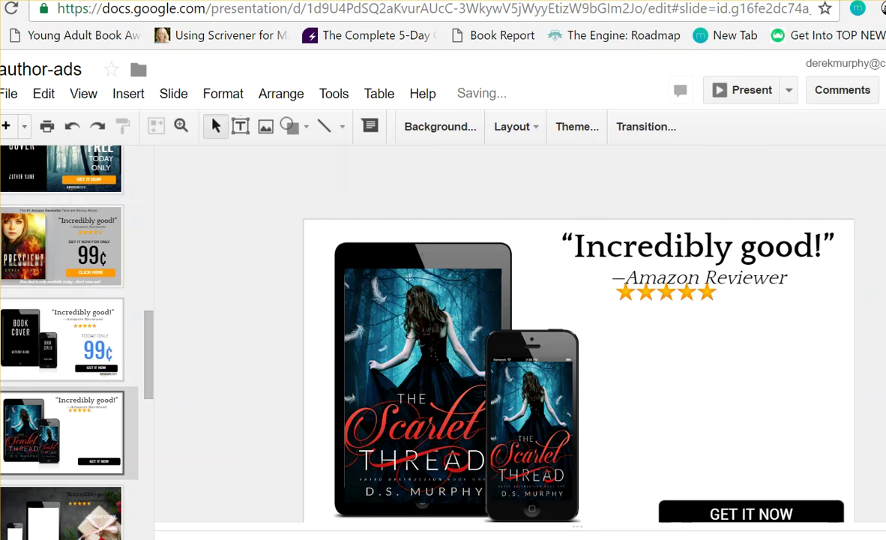
Drag The_fates image from File Explorer onto the slide
key(alt+Tab)
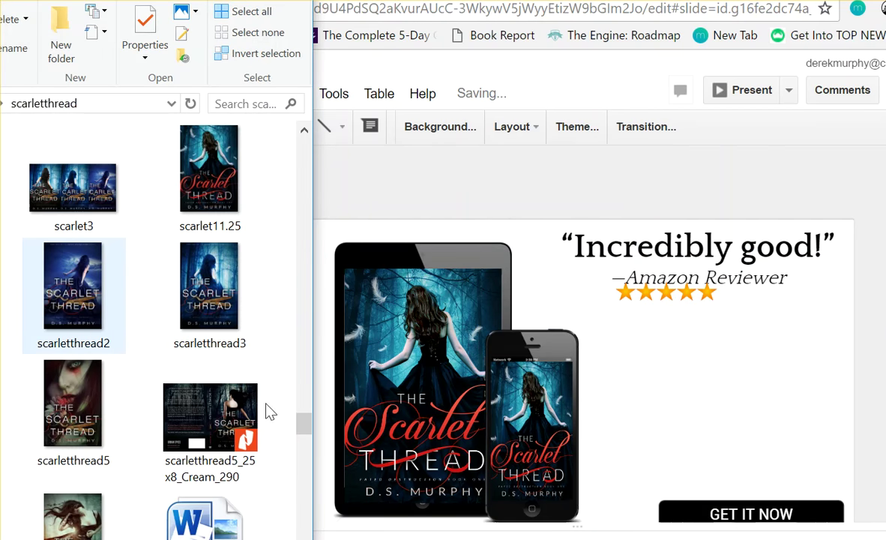
drag(303, 423, 304, 525)
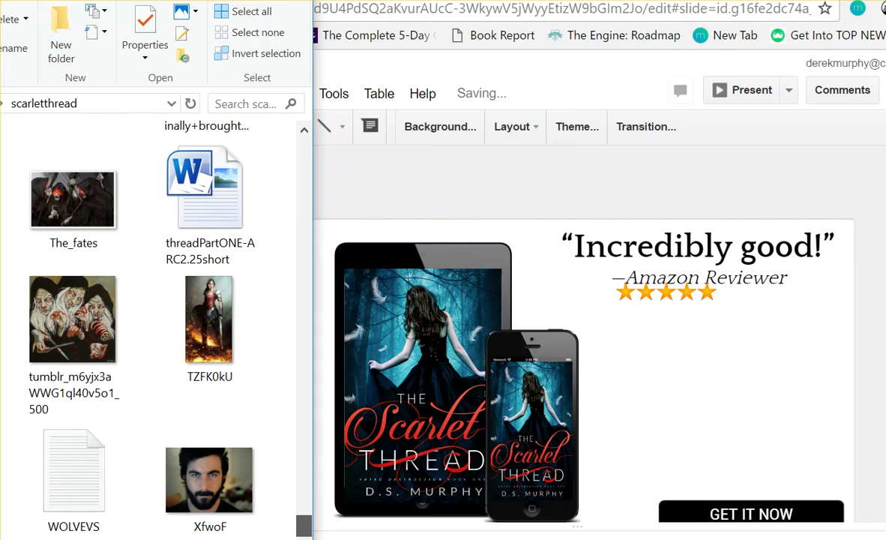
drag(72, 198, 369, 259)
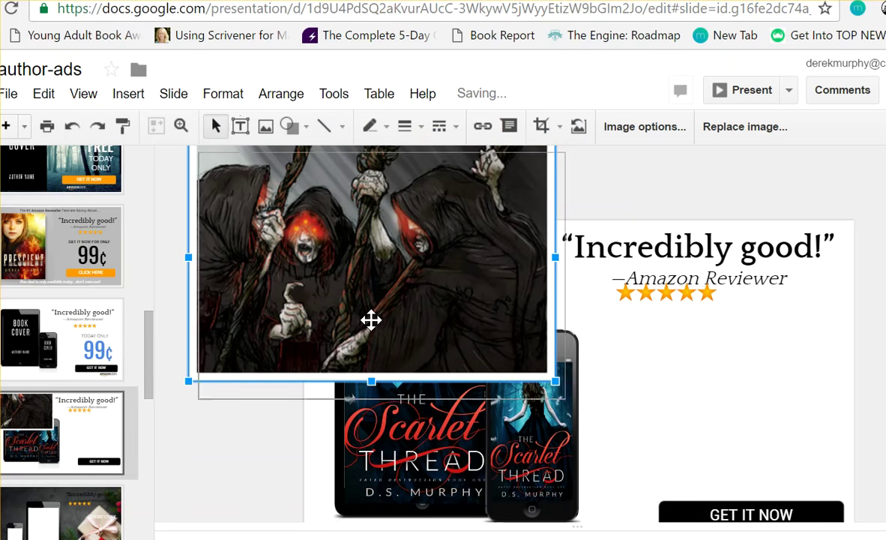
Enlarge the hooded-figures image over the slide and send it to the back
drag(371, 320, 482, 509)
drag(665, 323, 869, 186)
right_click(579, 287)
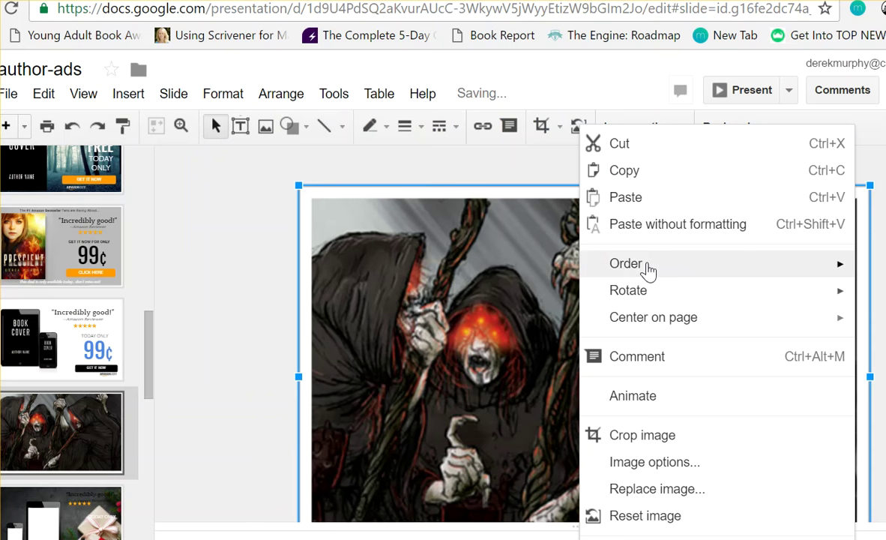
mouse_move(815, 263)
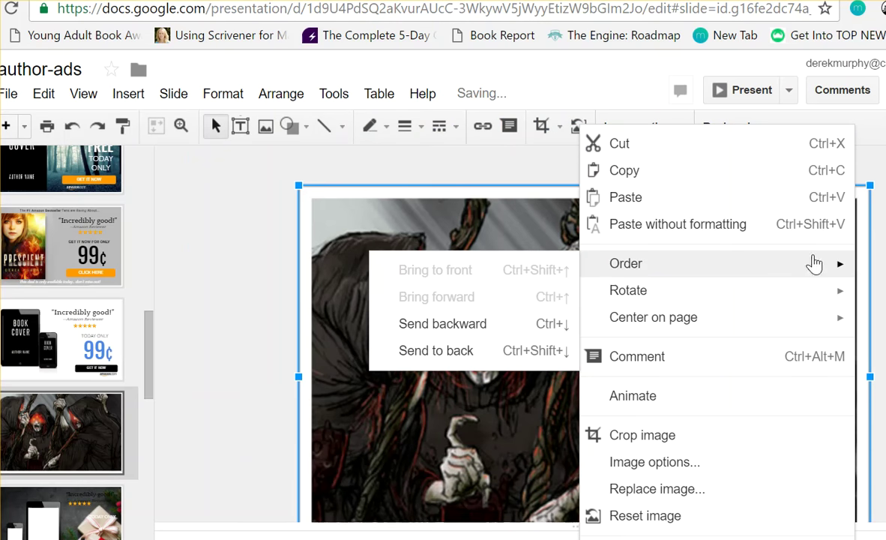
click(457, 350)
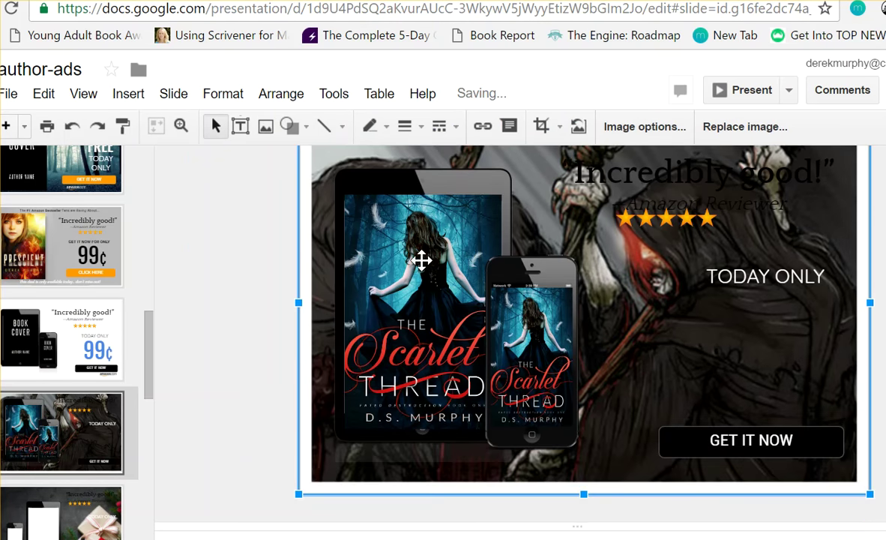
Undo three times to remove the hooded figures and restore the brick-and-wood background
scroll(664, 298, up, 2)
click(660, 251)
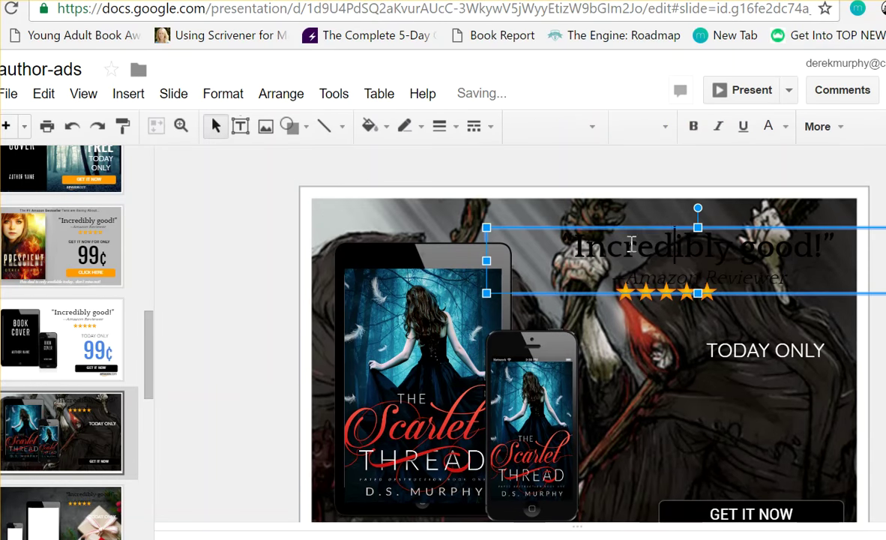
shift+click(558, 257)
click(346, 221)
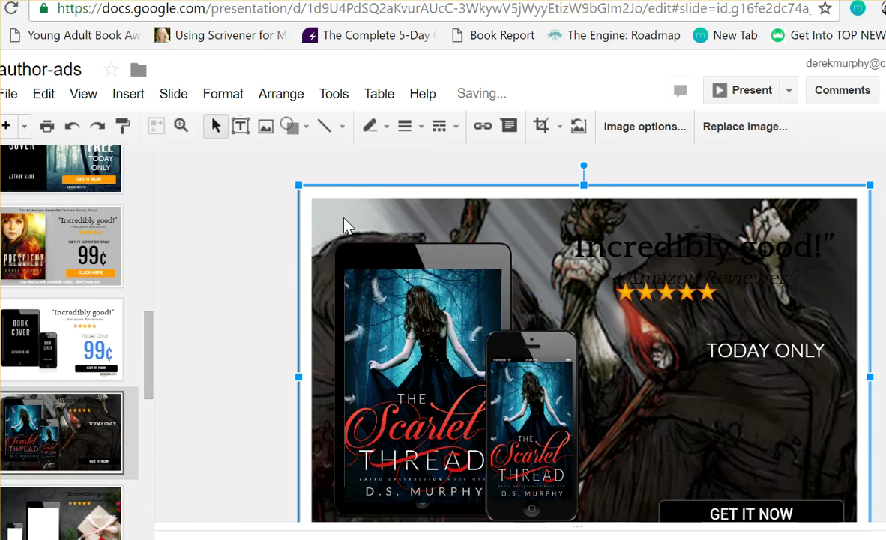
click(71, 128)
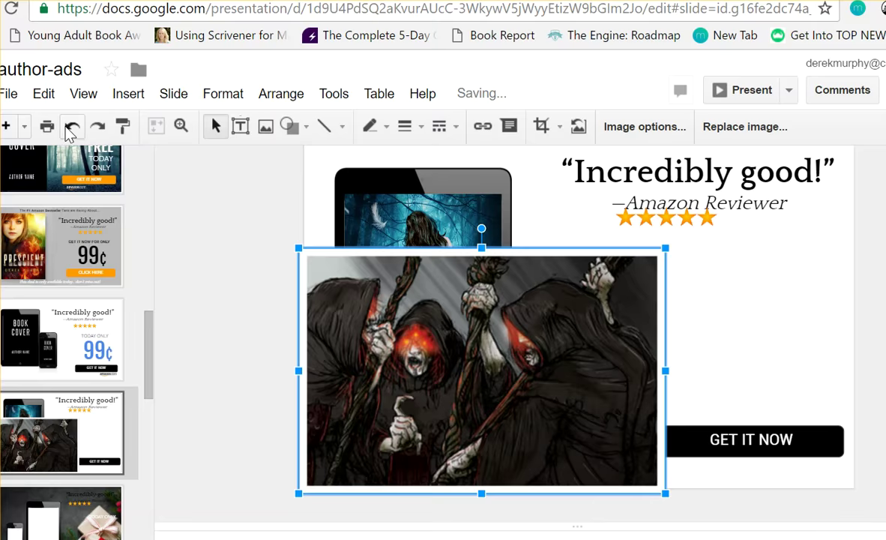
click(71, 128)
click(71, 127)
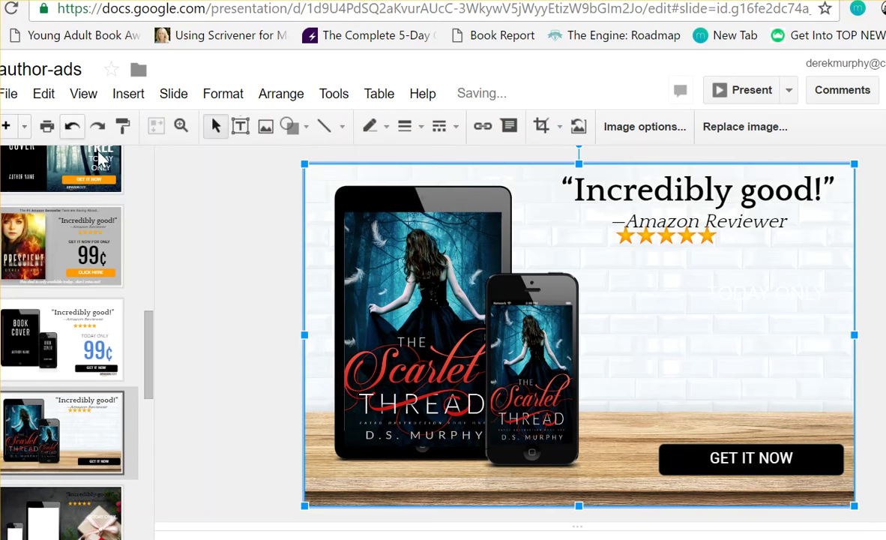
Go through the filmstrip to the wood-floor 'Today Only 99¢' slide and bring up the File menu
scroll(614, 271, down, 1)
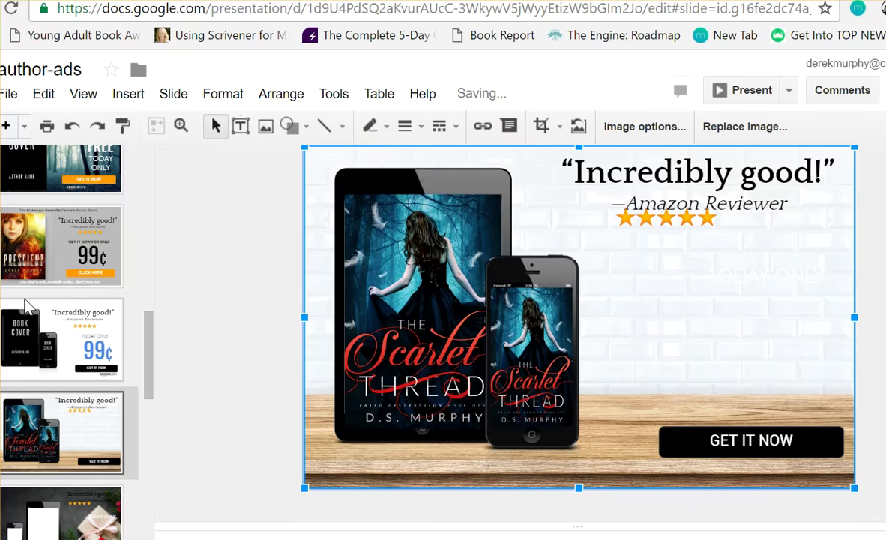
scroll(45, 304, up, 5)
scroll(69, 307, down, 10)
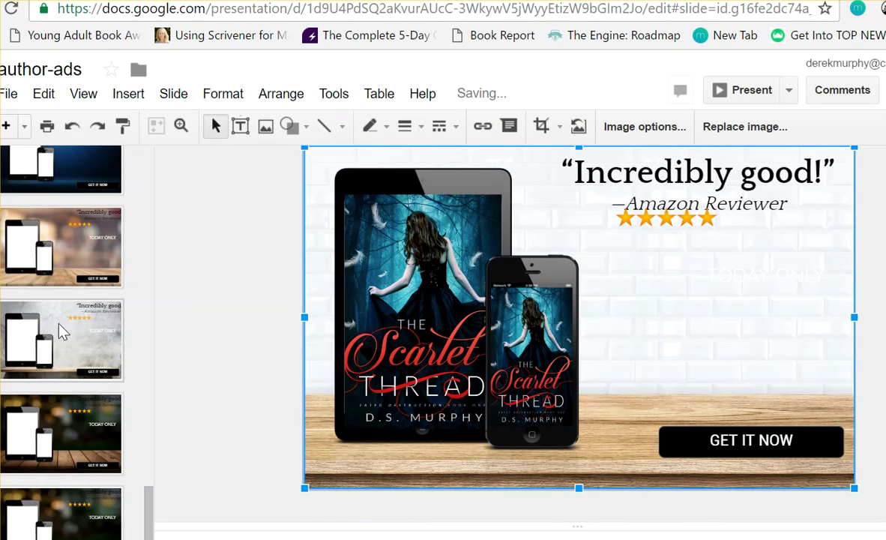
scroll(64, 332, up, 10)
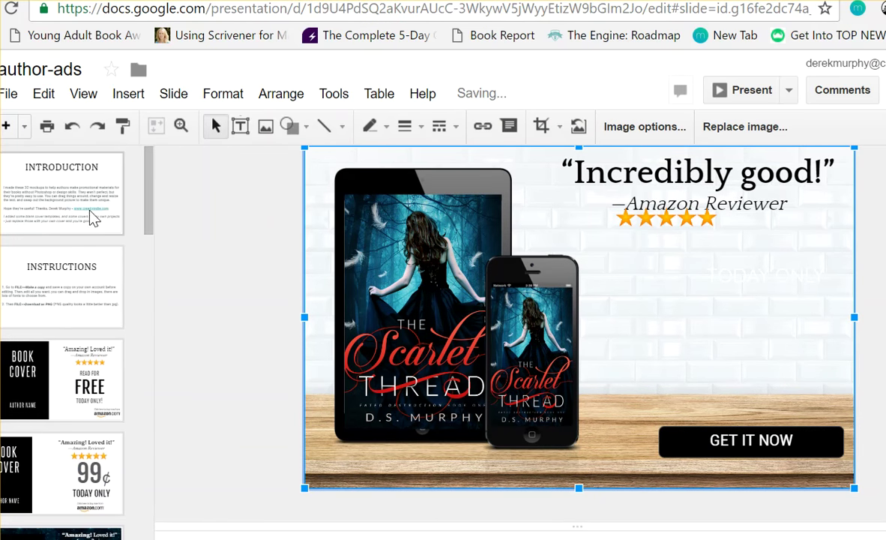
scroll(90, 216, down, 10)
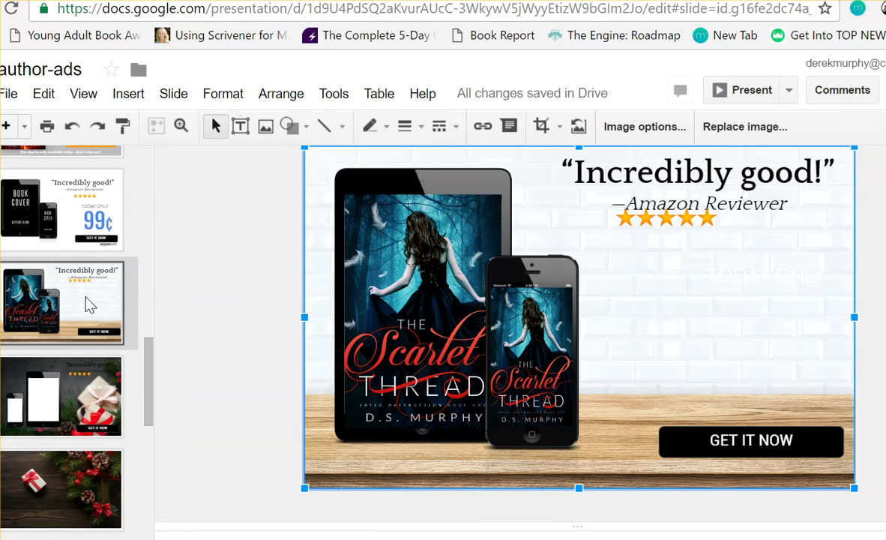
scroll(90, 322, down, 3)
click(84, 300)
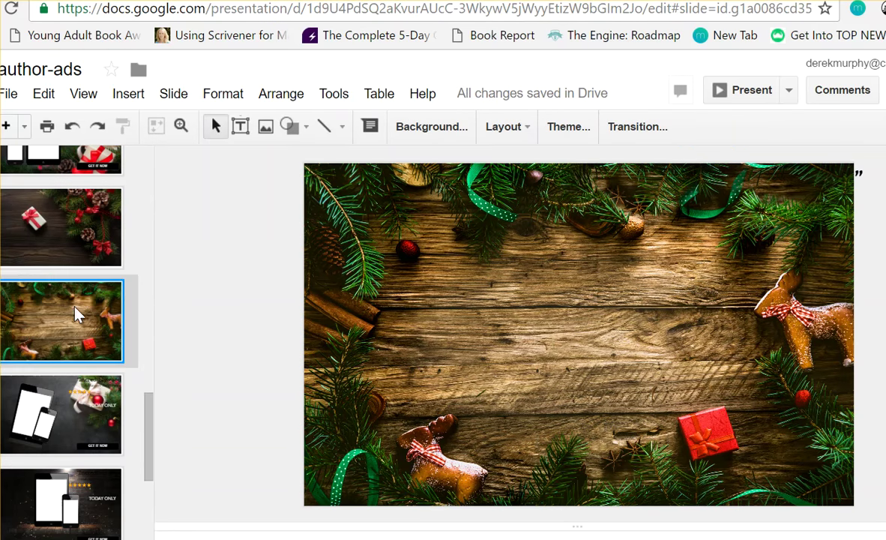
scroll(71, 307, up, 5)
click(72, 319)
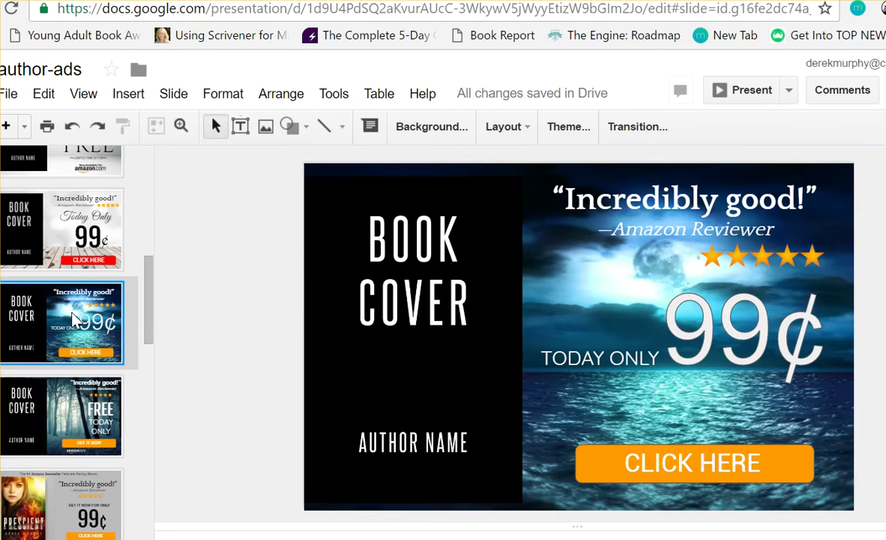
click(57, 225)
click(12, 94)
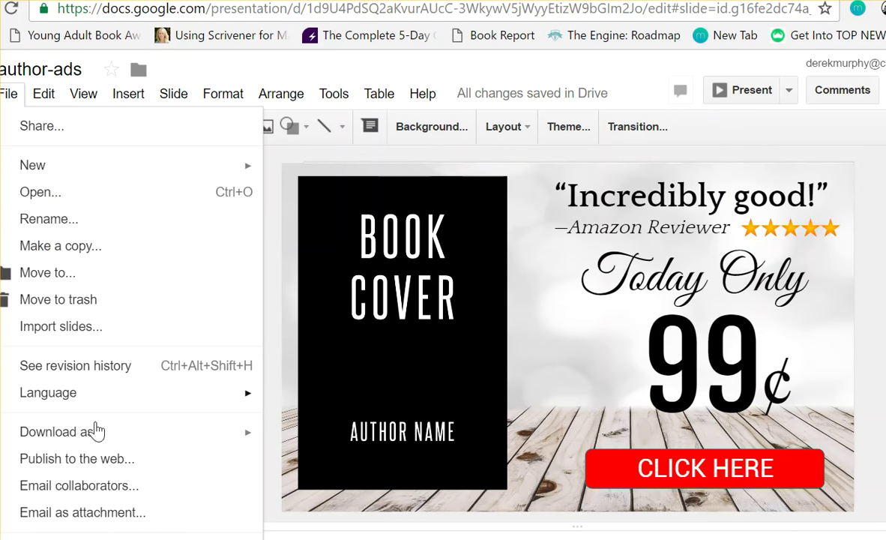
Look over the File > Download export formats, then close the menu without exporting
mouse_move(99, 435)
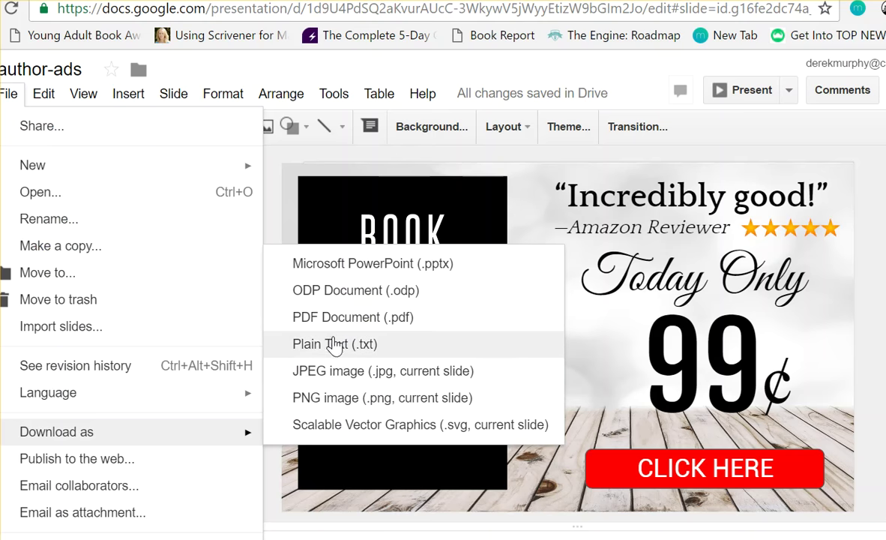
mouse_move(208, 439)
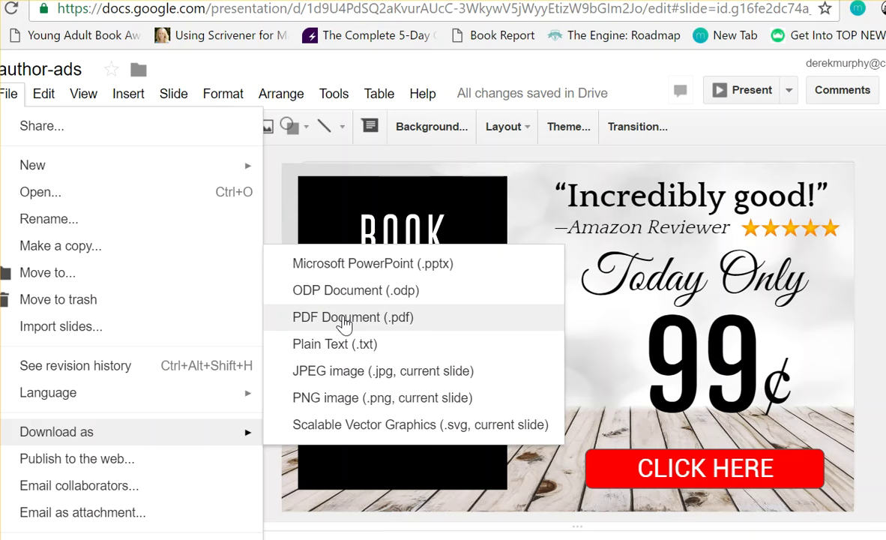
click(273, 230)
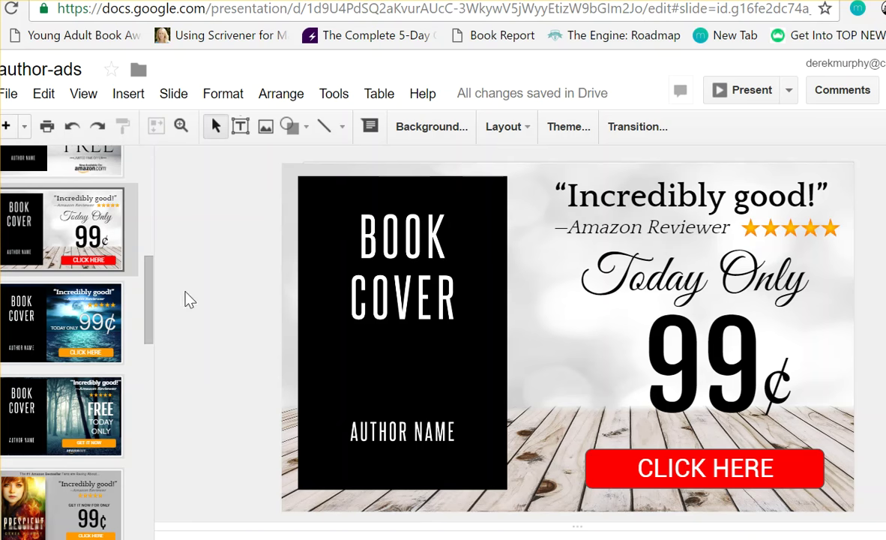
Scroll to the top of the filmstrip and show the INTRODUCTION slide about 3D mockups
scroll(112, 375, down, 10)
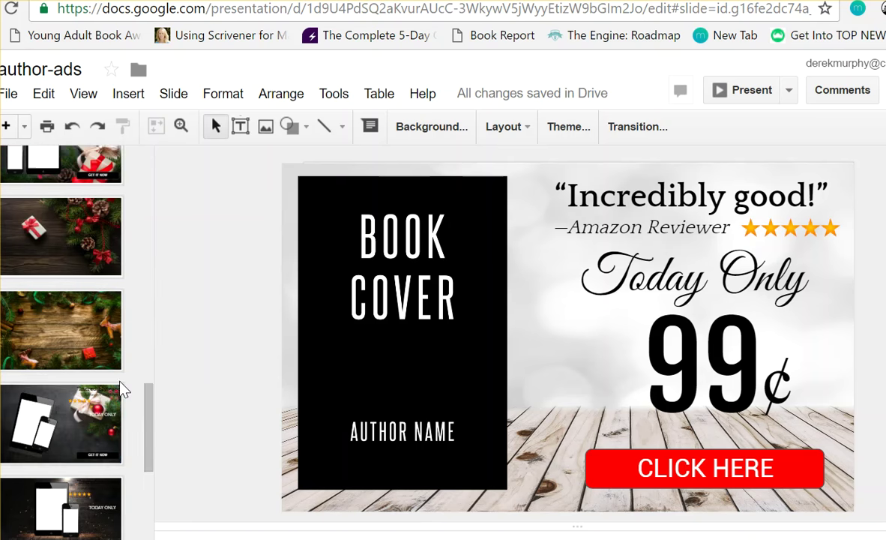
scroll(97, 398, up, 15)
scroll(96, 401, up, 3)
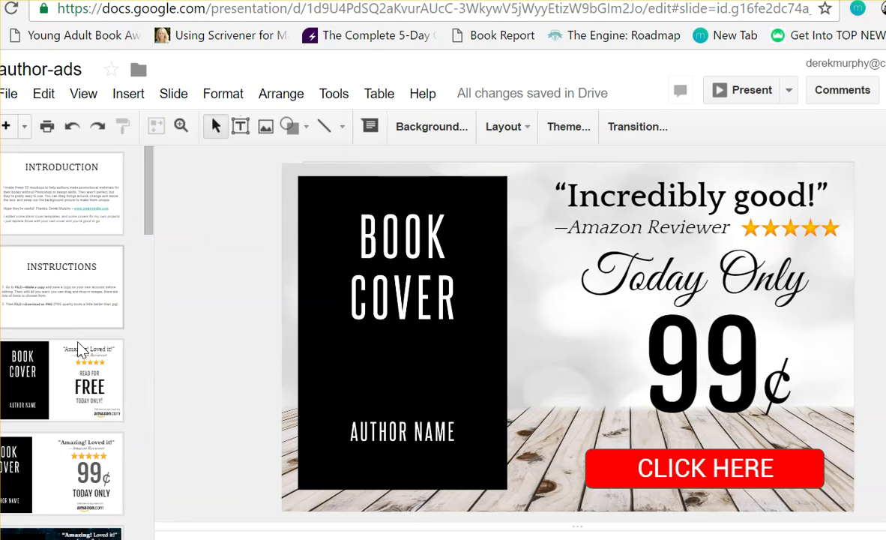
scroll(63, 398, down, 4)
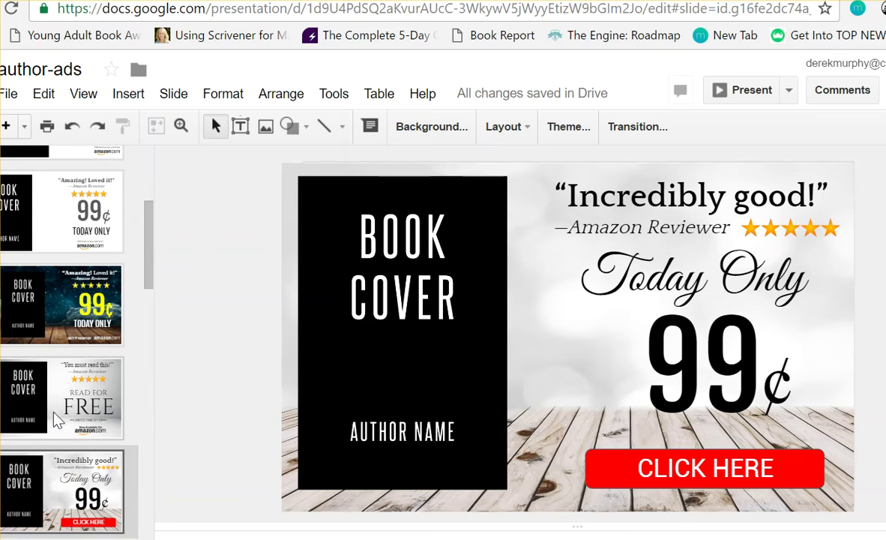
scroll(60, 412, up, 5)
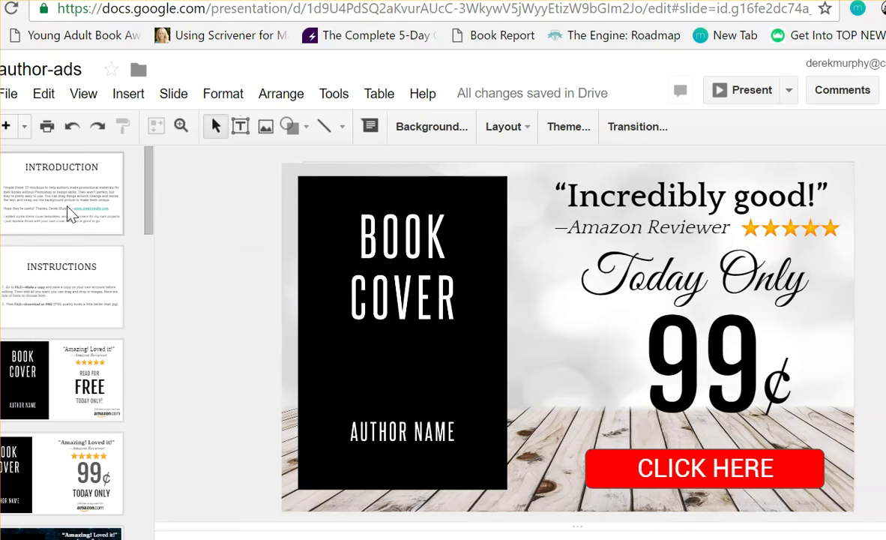
click(63, 210)
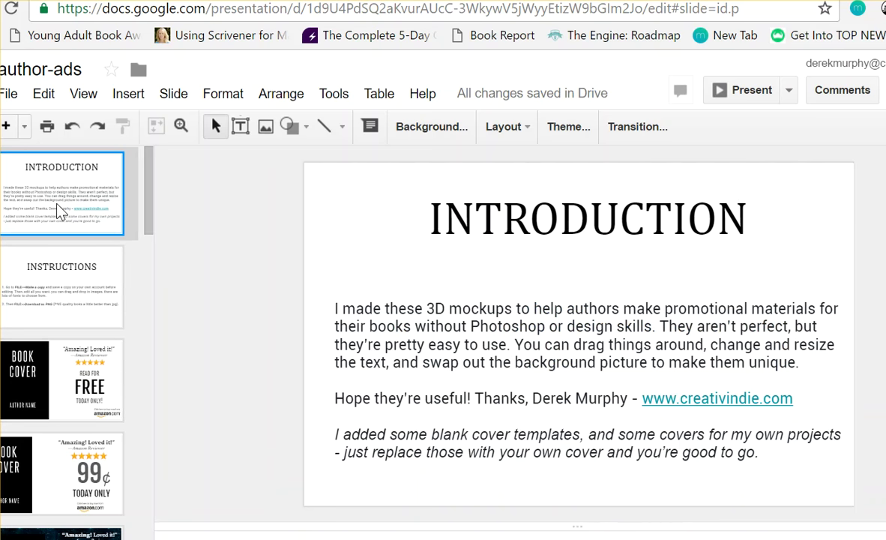
Step past the FREE and 99¢ book-cover slides to the INSTRUCTIONS slide
click(75, 382)
click(71, 454)
click(72, 402)
click(43, 264)
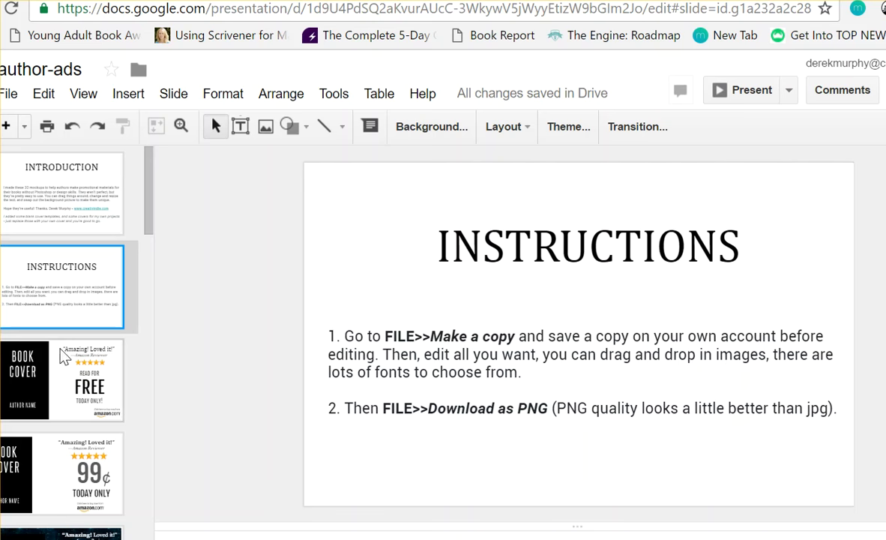
Check the File menu's Make a copy option, then return to the INSTRUCTIONS slide
scroll(90, 506, down, 10)
scroll(63, 419, up, 10)
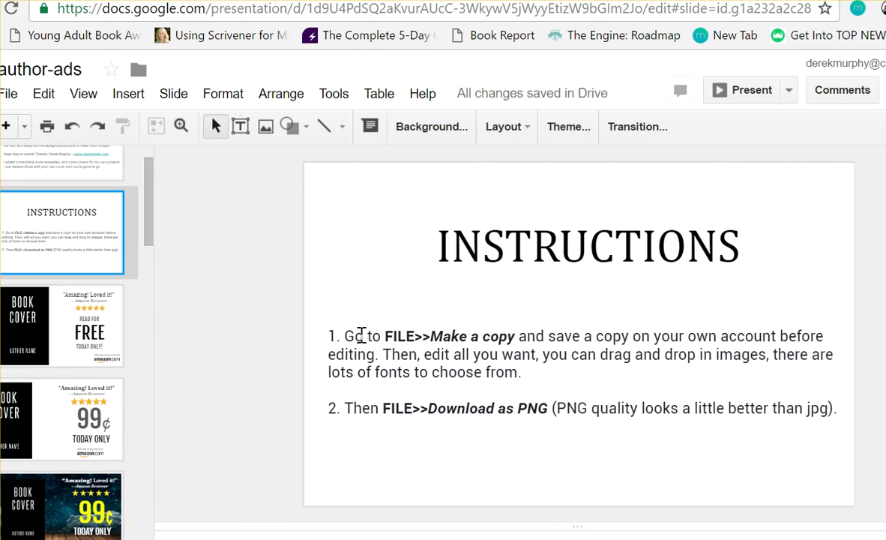
click(9, 95)
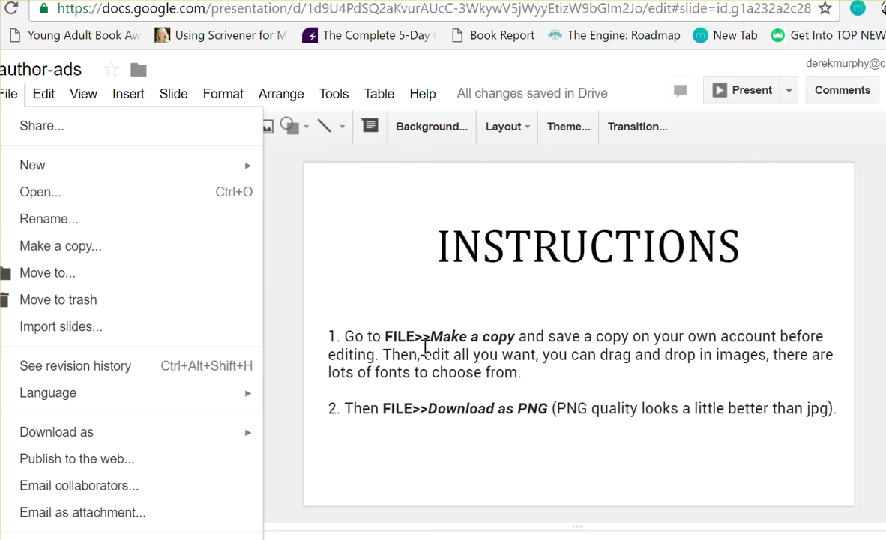
click(391, 322)
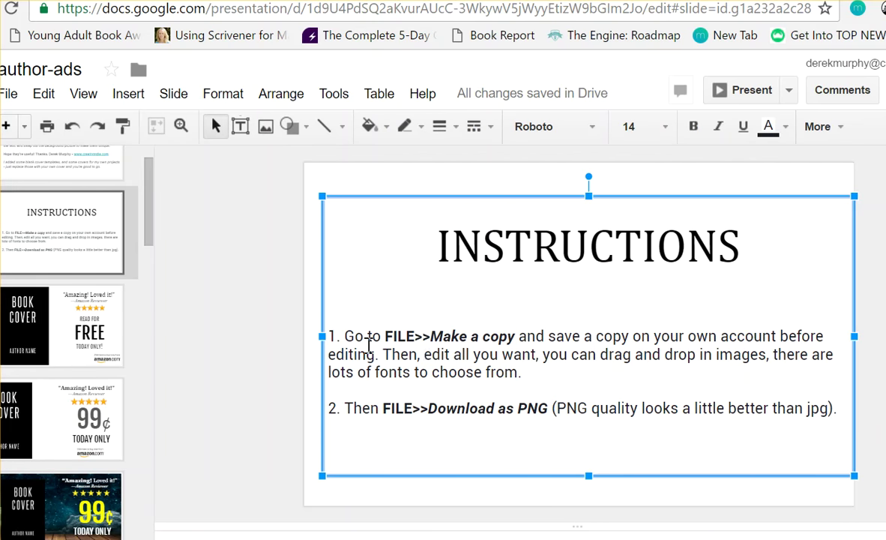
scroll(63, 322, down, 10)
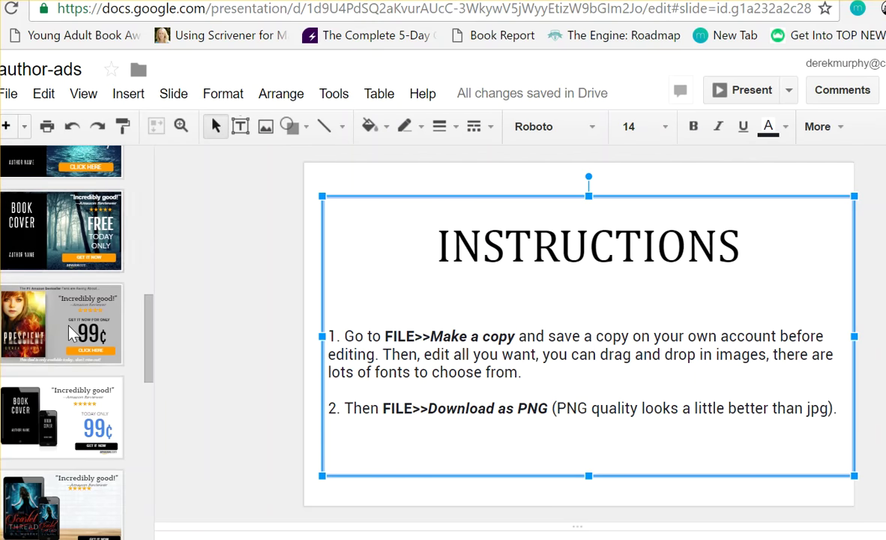
scroll(68, 363, down, 1)
scroll(91, 397, up, 12)
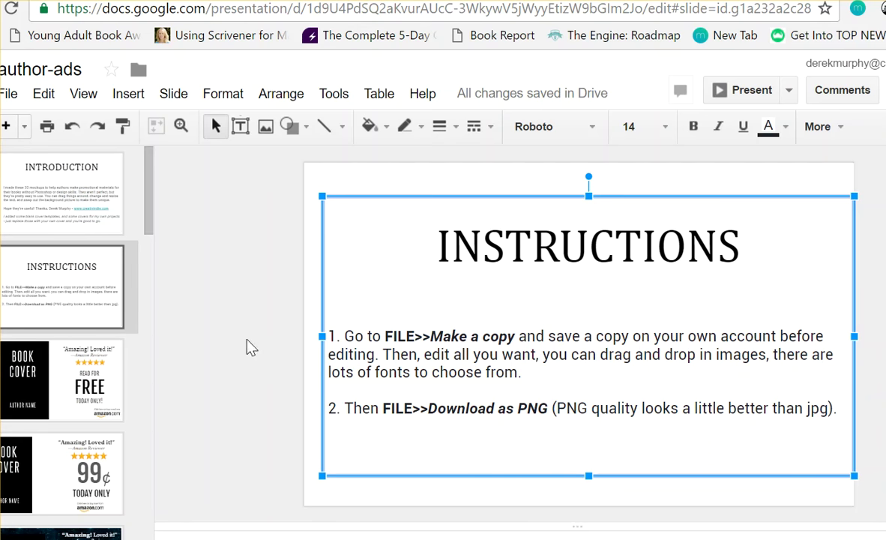
scroll(112, 349, down, 7)
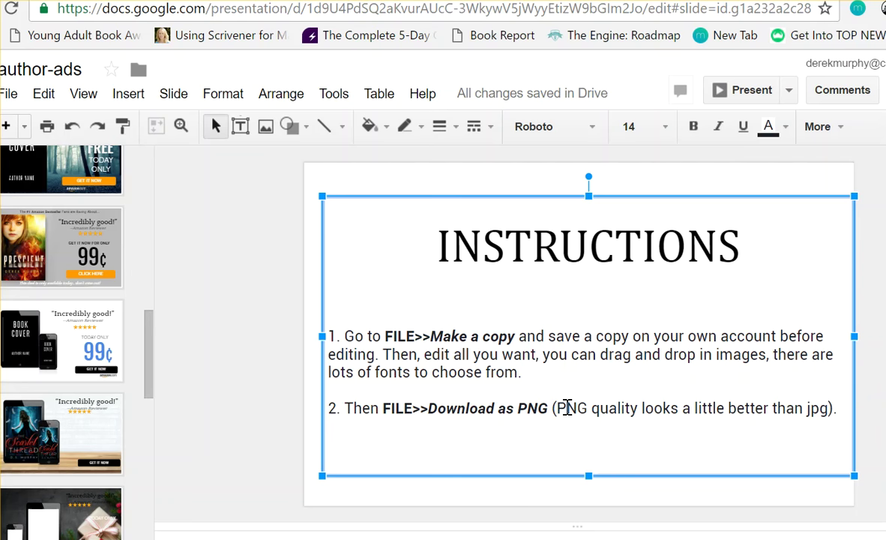
click(558, 409)
scroll(82, 362, down, 3)
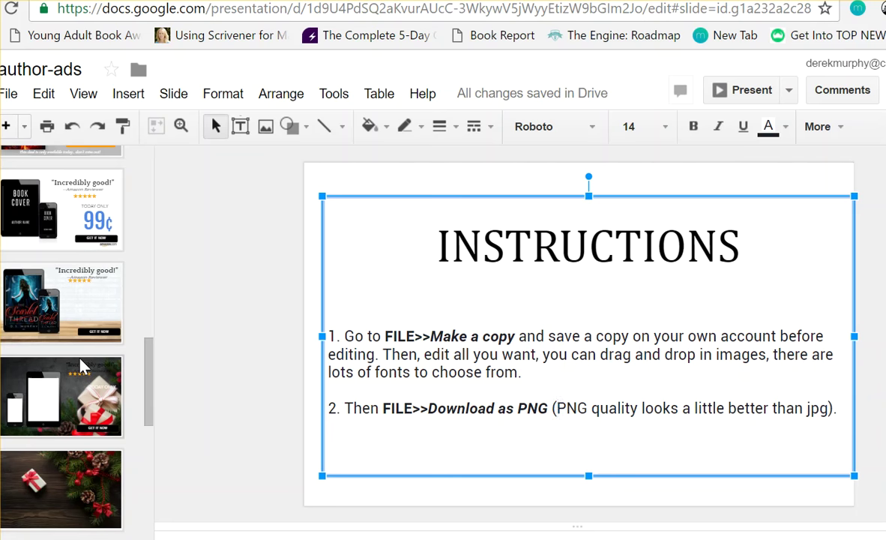
scroll(82, 365, down, 15)
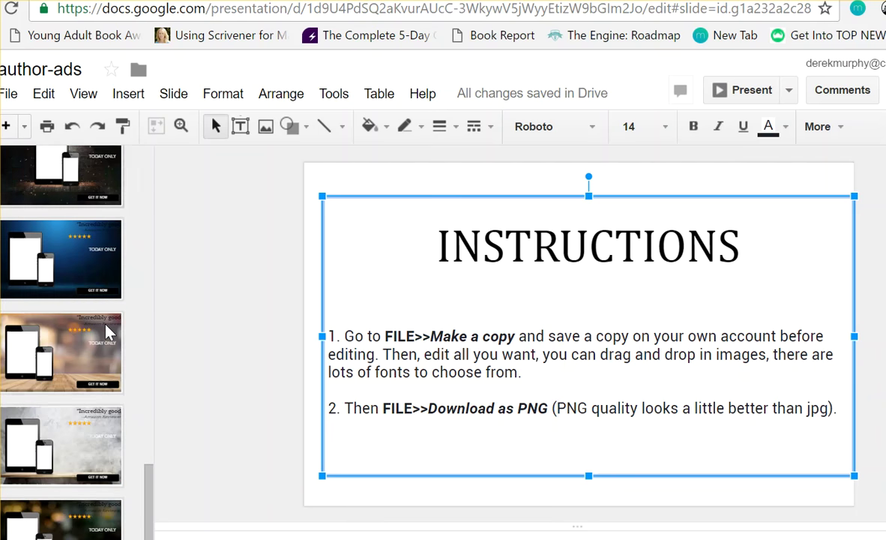